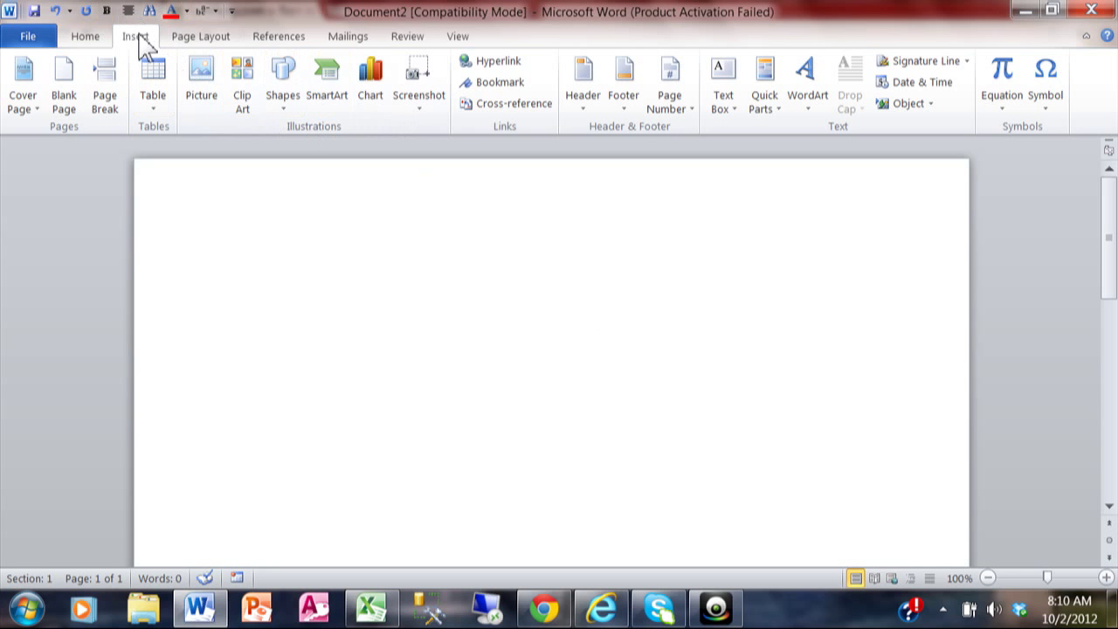
Insert a screenshot of the Tom Petty & The Heartbreakers tour page window.
{"action": "left_click", "coordinate": [427, 113]}
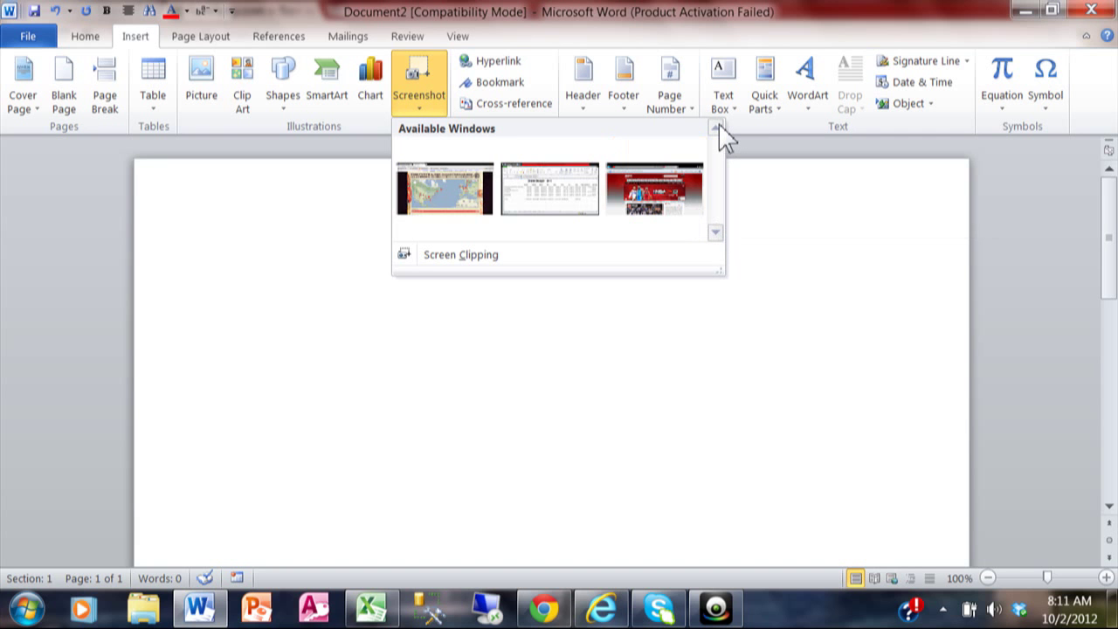
{"action": "left_click", "coordinate": [443, 194]}
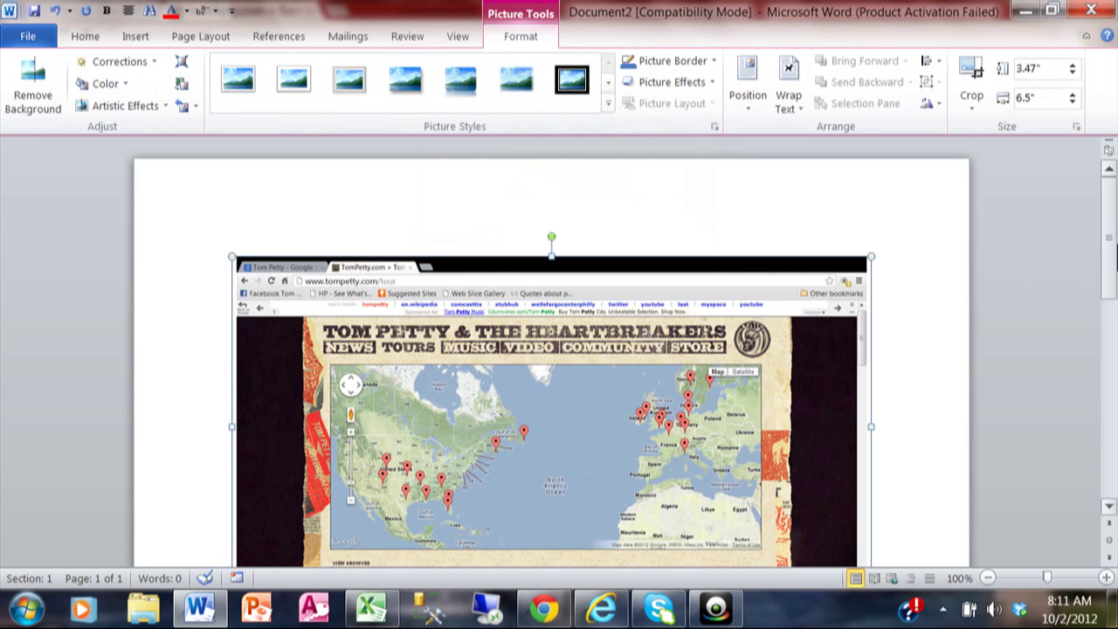
{"action": "left_click_drag", "start_coordinate": [1107, 240], "coordinate": [1114, 269]}
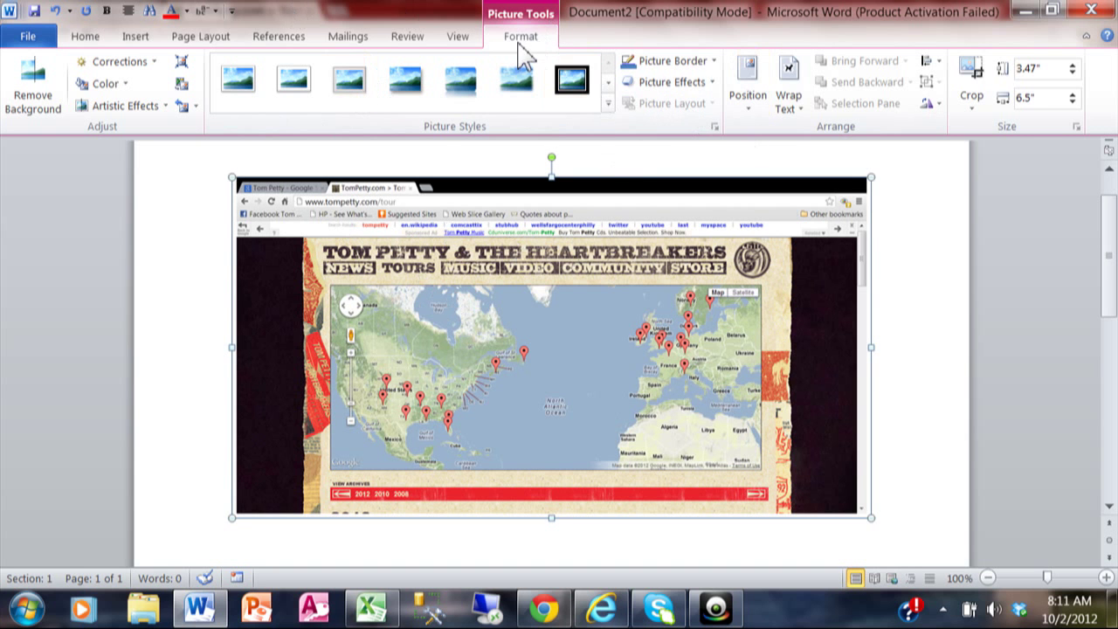
Crop the browser tabs and date strip off the tour screenshot, then add an empty line below.
{"action": "left_click", "coordinate": [977, 111]}
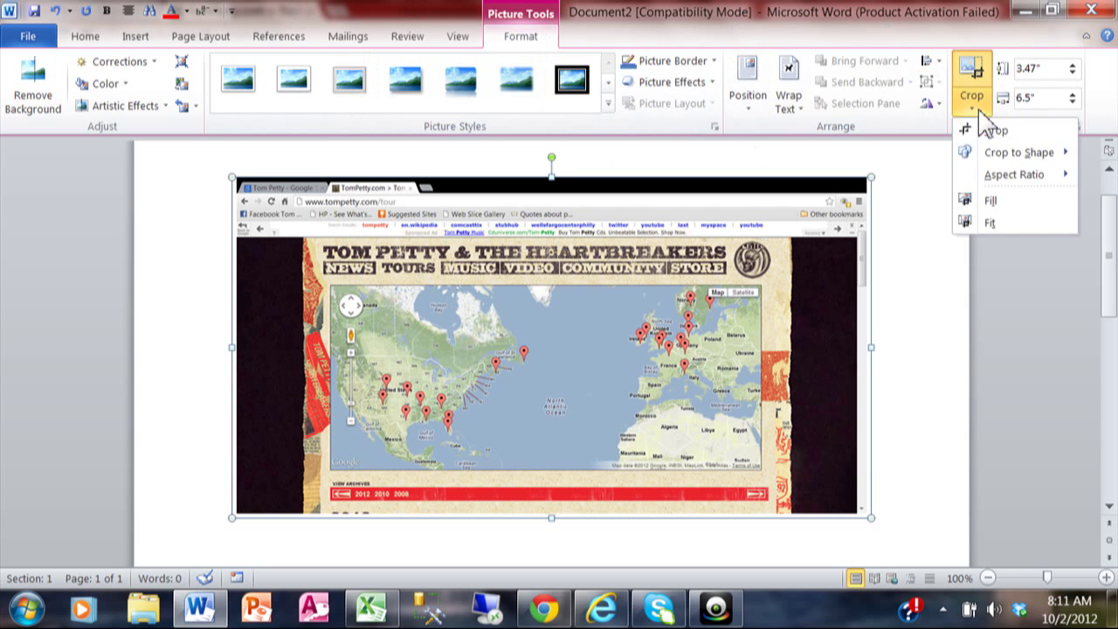
{"action": "left_click", "coordinate": [995, 131]}
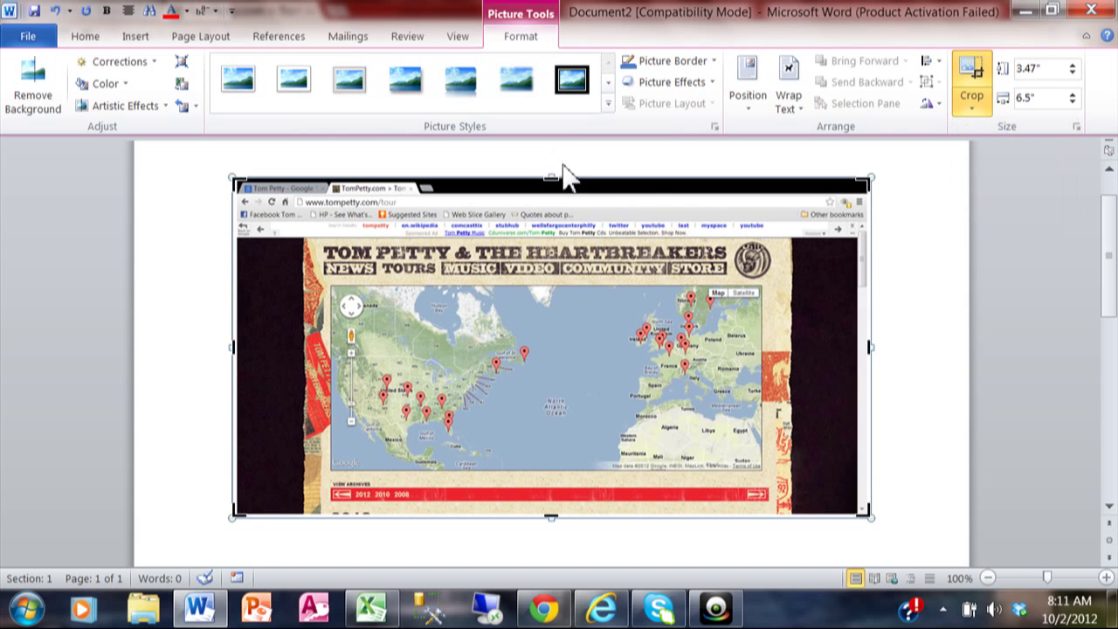
{"action": "left_click_drag", "start_coordinate": [552, 180], "coordinate": [551, 237]}
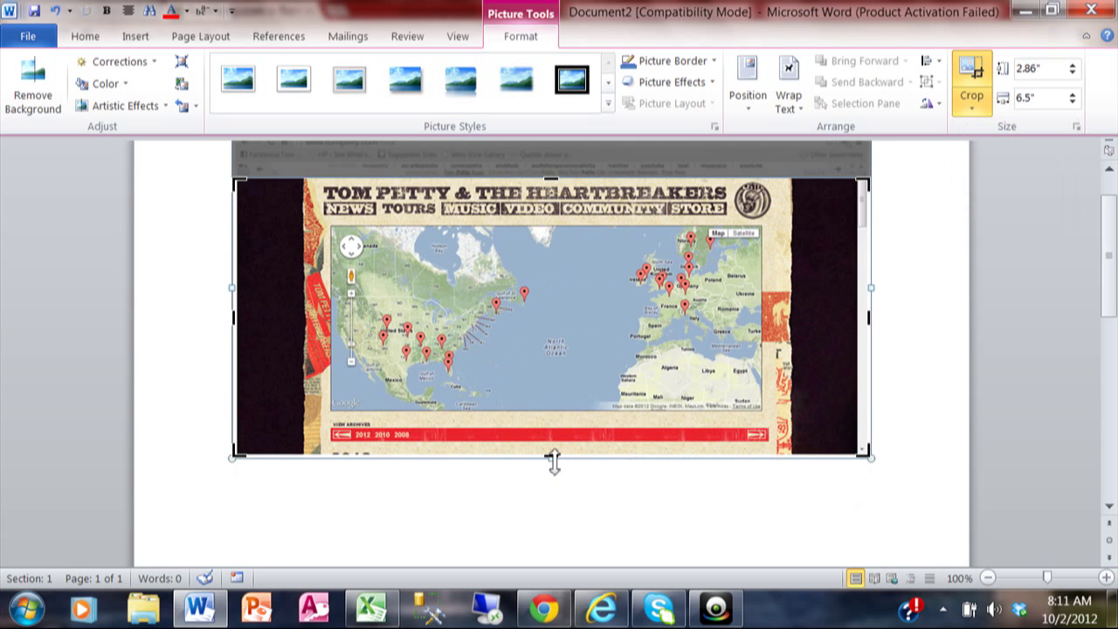
{"action": "left_click_drag", "start_coordinate": [552, 451], "coordinate": [549, 414]}
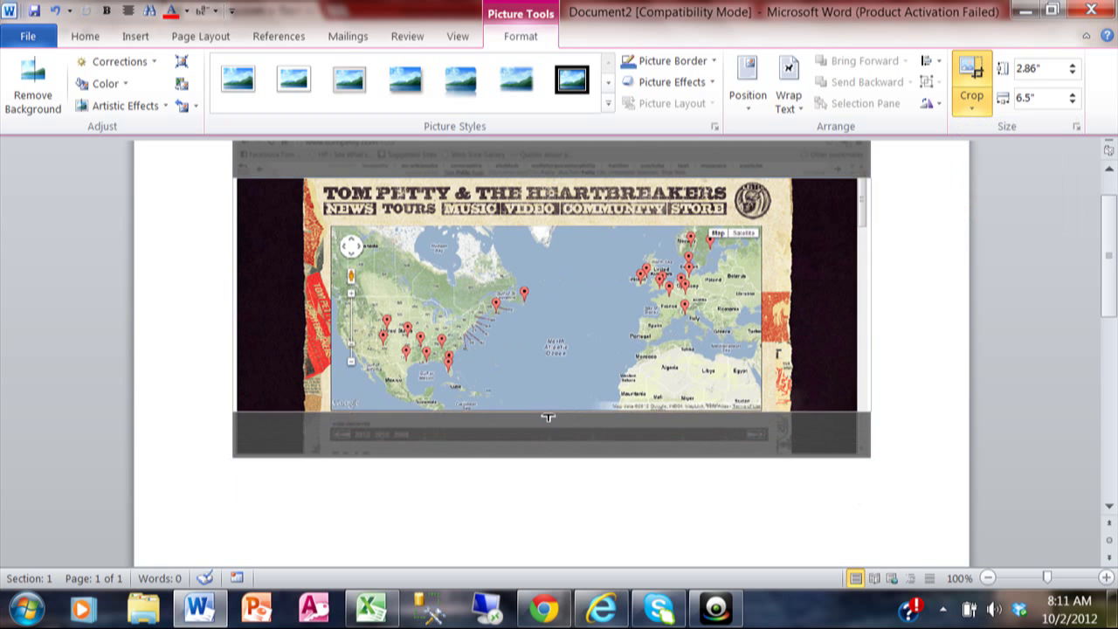
{"action": "left_click_drag", "start_coordinate": [549, 414], "coordinate": [548, 409]}
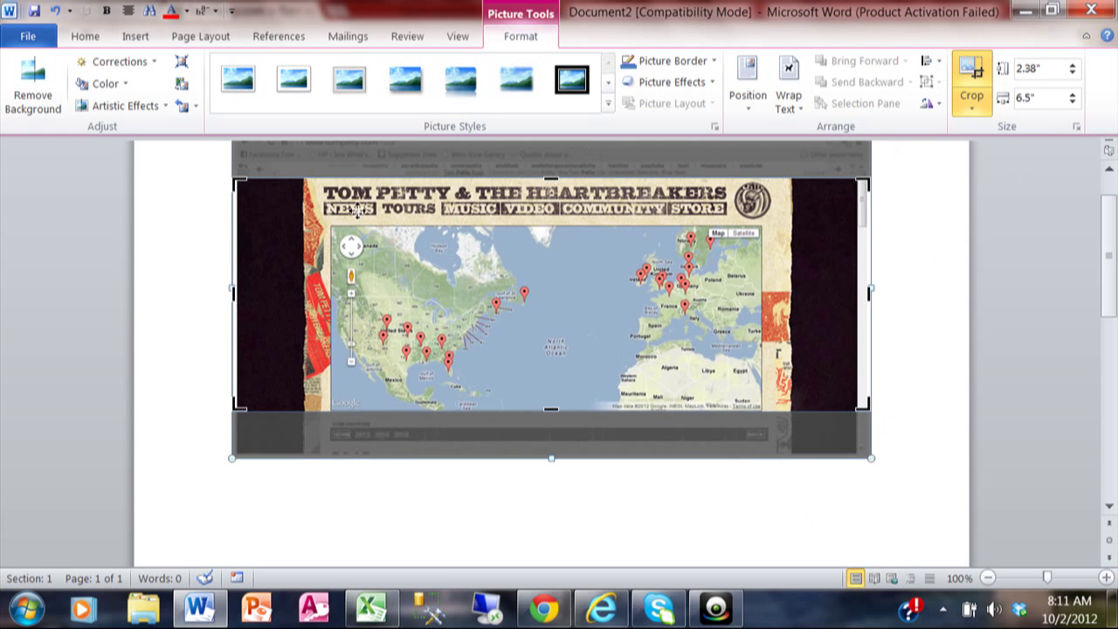
{"action": "left_click", "coordinate": [972, 76]}
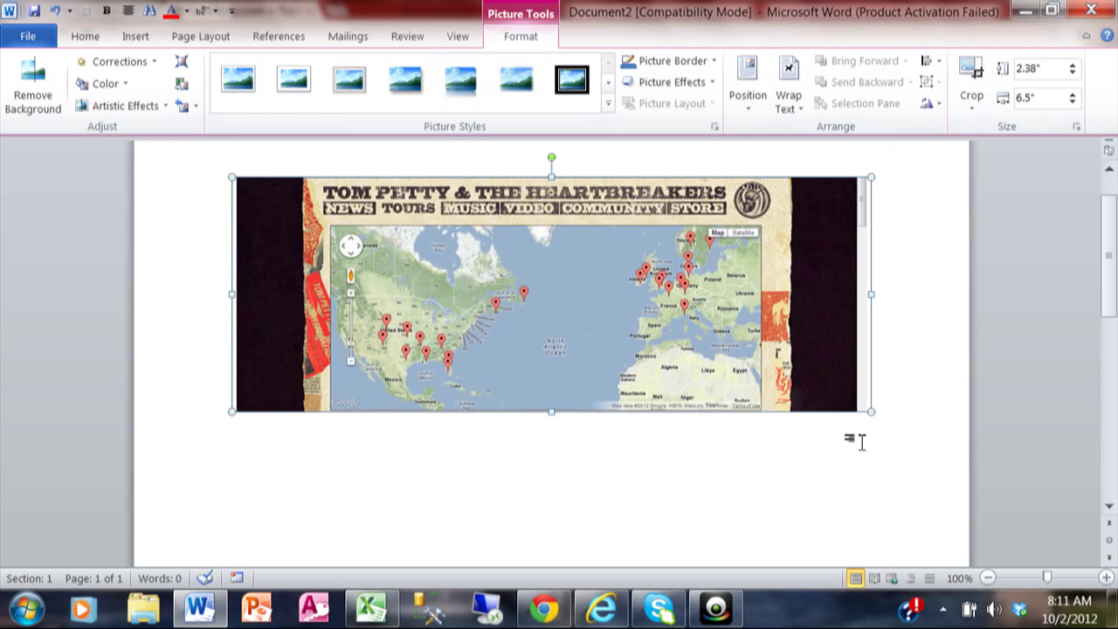
{"action": "left_click", "coordinate": [922, 426]}
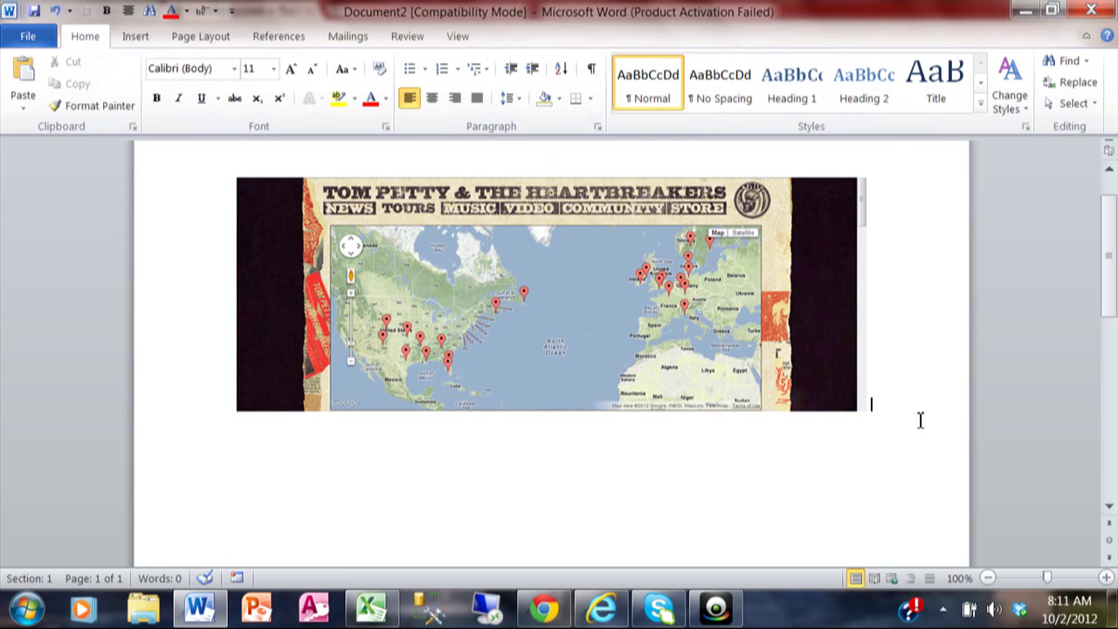
{"action": "key", "text": "Return"}
{"action": "key", "text": "Return"}
Insert a screenshot of the Chanel Budget - 2011 Excel window below the tour map.
{"action": "left_click", "coordinate": [145, 39]}
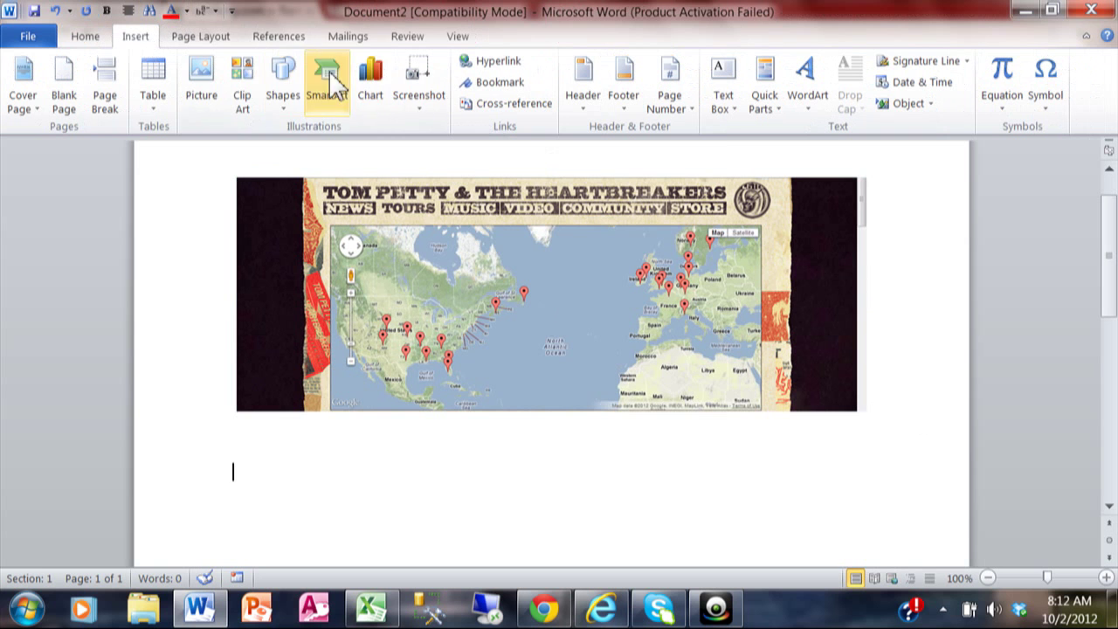
{"action": "left_click", "coordinate": [420, 96]}
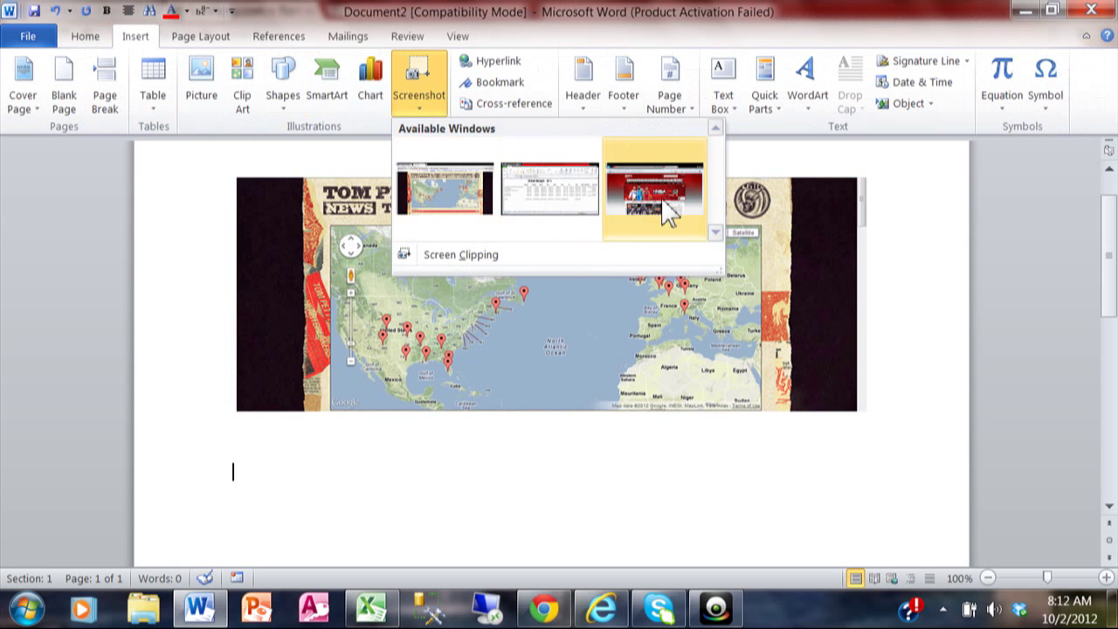
{"action": "left_click", "coordinate": [550, 194]}
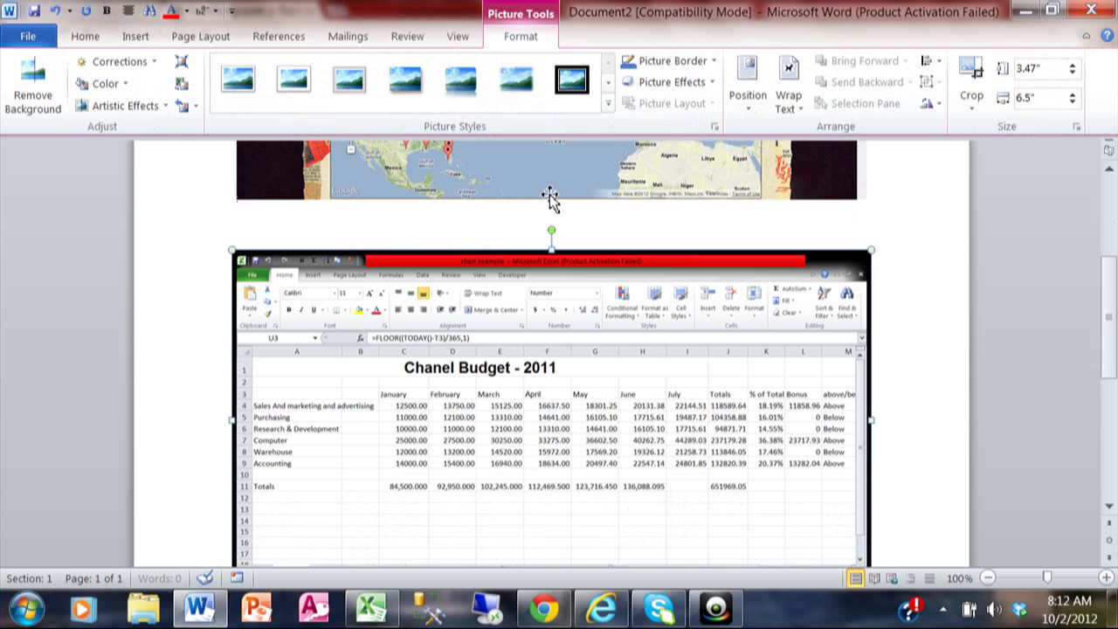
{"action": "left_click_drag", "start_coordinate": [1114, 273], "coordinate": [1115, 316]}
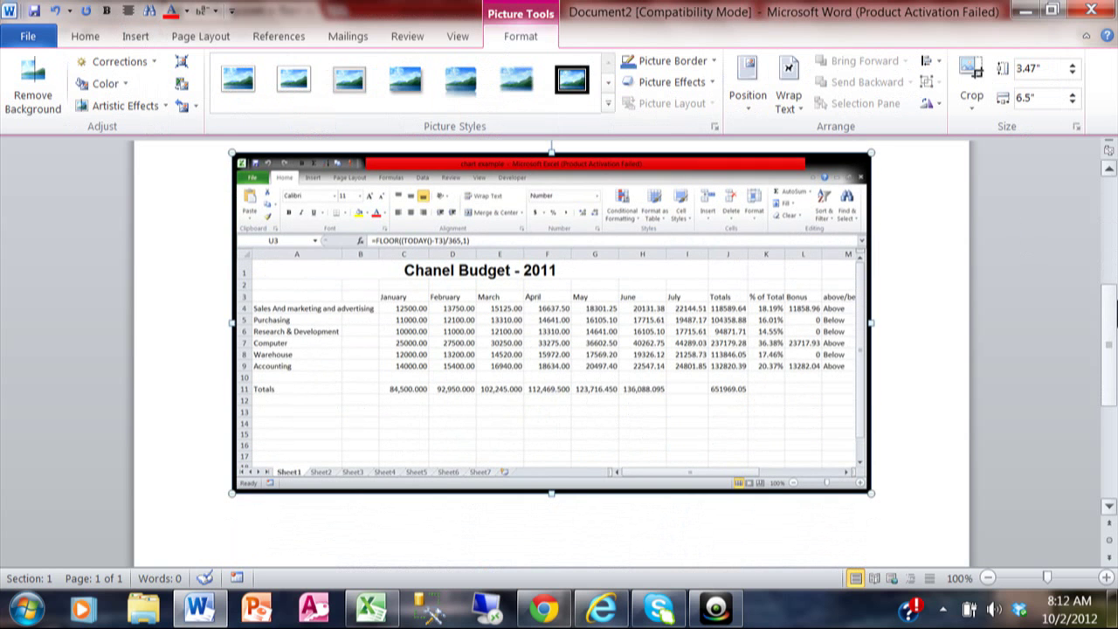
{"action": "left_click", "coordinate": [918, 490]}
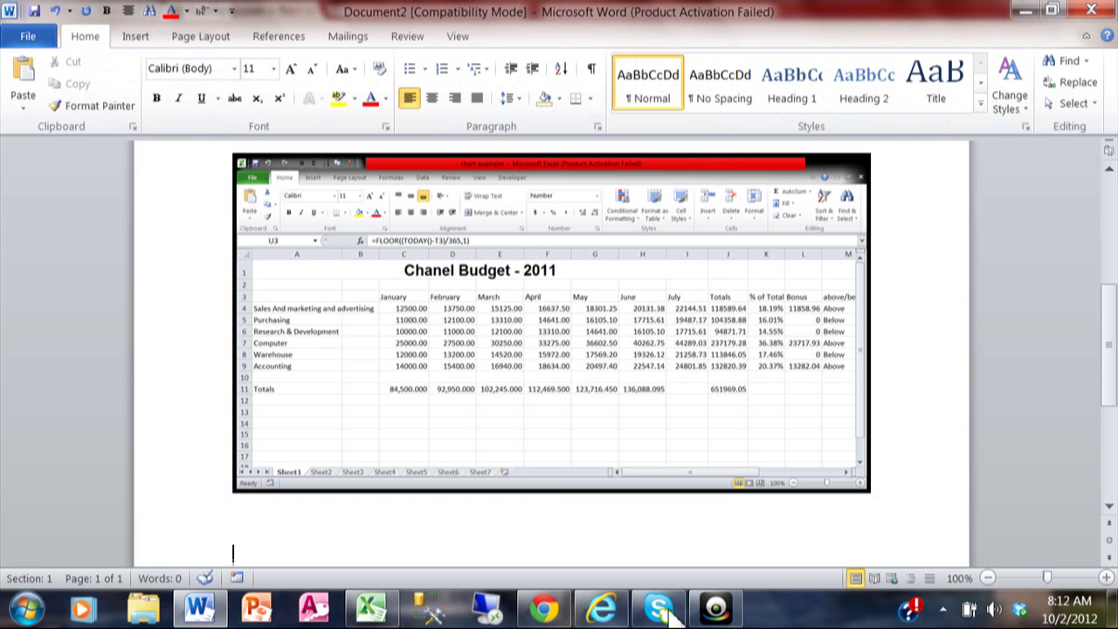
{"action": "left_click", "coordinate": [1108, 508]}
{"action": "left_click", "coordinate": [1108, 509]}
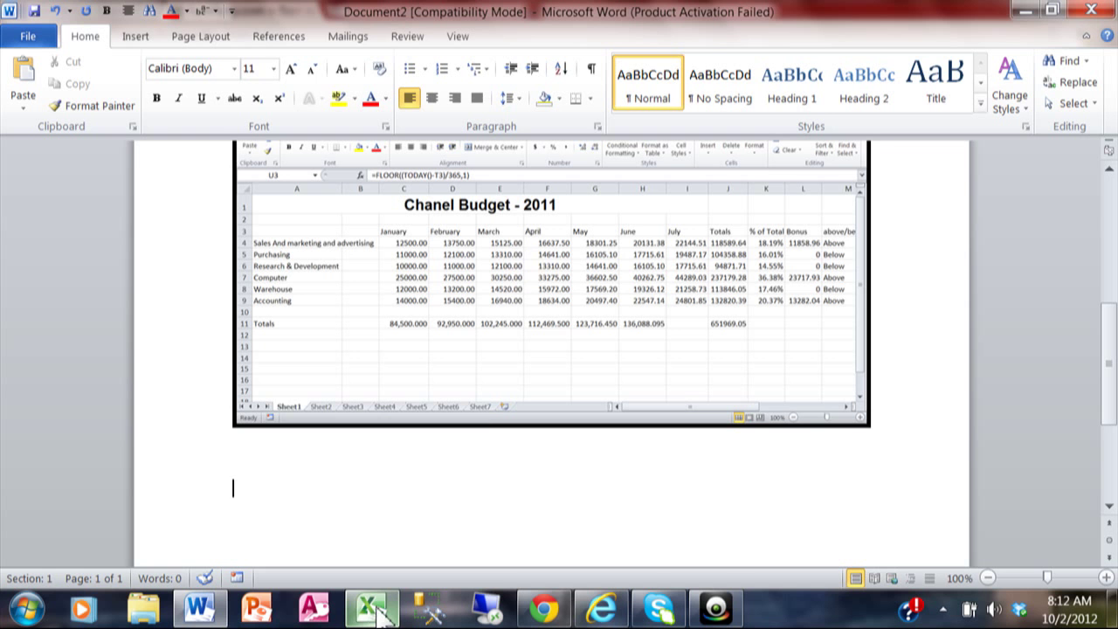
{"action": "mouse_move", "coordinate": [601, 609]}
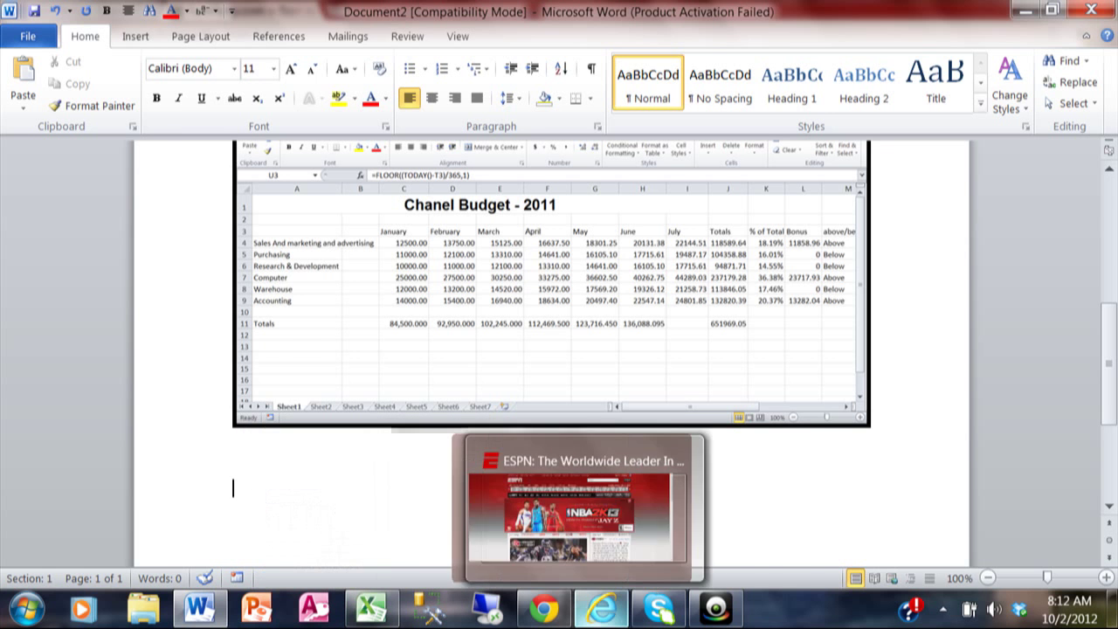
{"action": "left_click", "coordinate": [611, 614]}
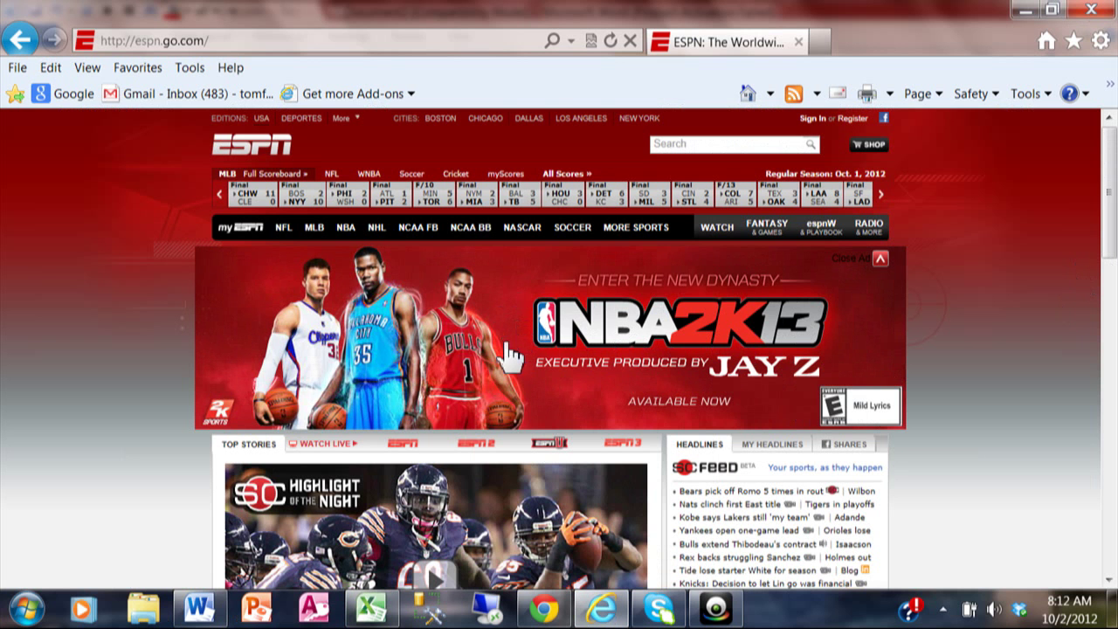
{"action": "left_click", "coordinate": [214, 615]}
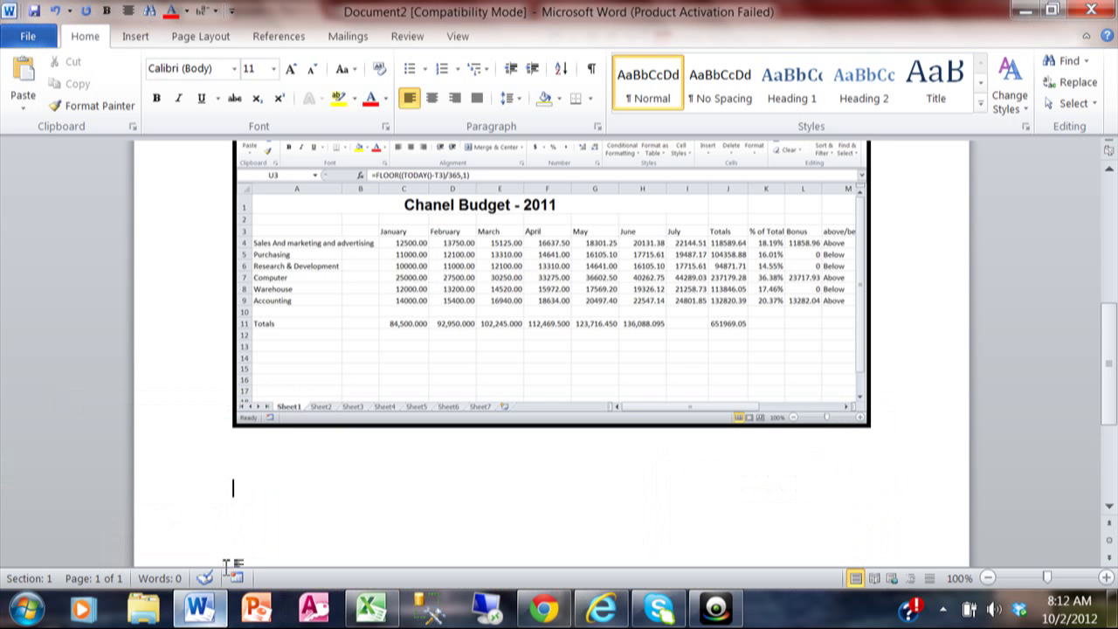
Insert a screen clipping of the NBA 2K13 banner from the ESPN page.
{"action": "left_click", "coordinate": [135, 38]}
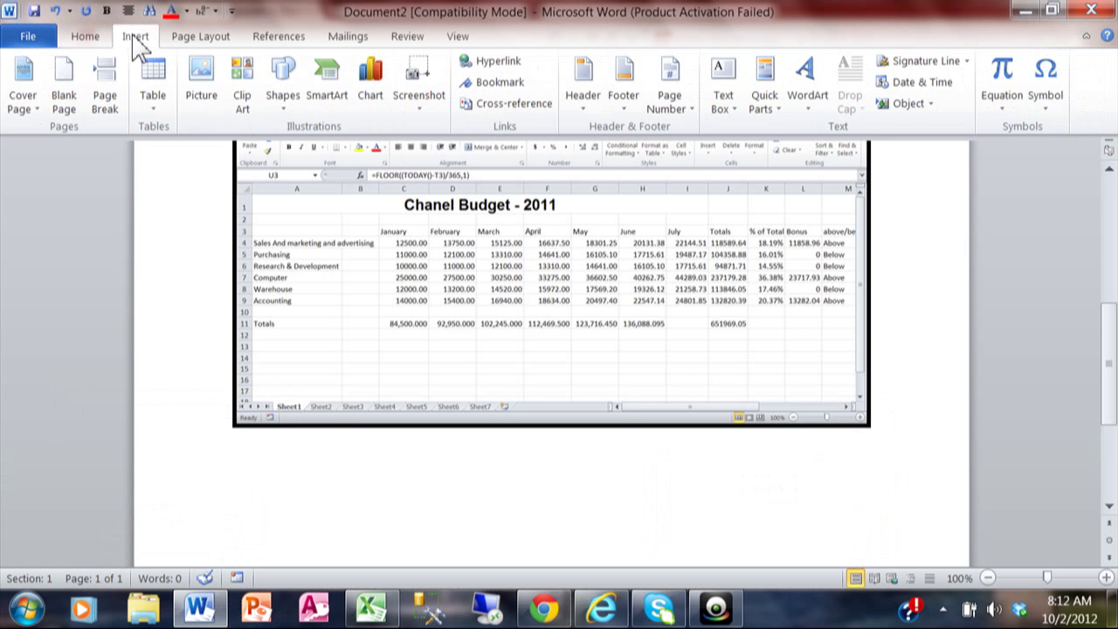
{"action": "left_click", "coordinate": [423, 118]}
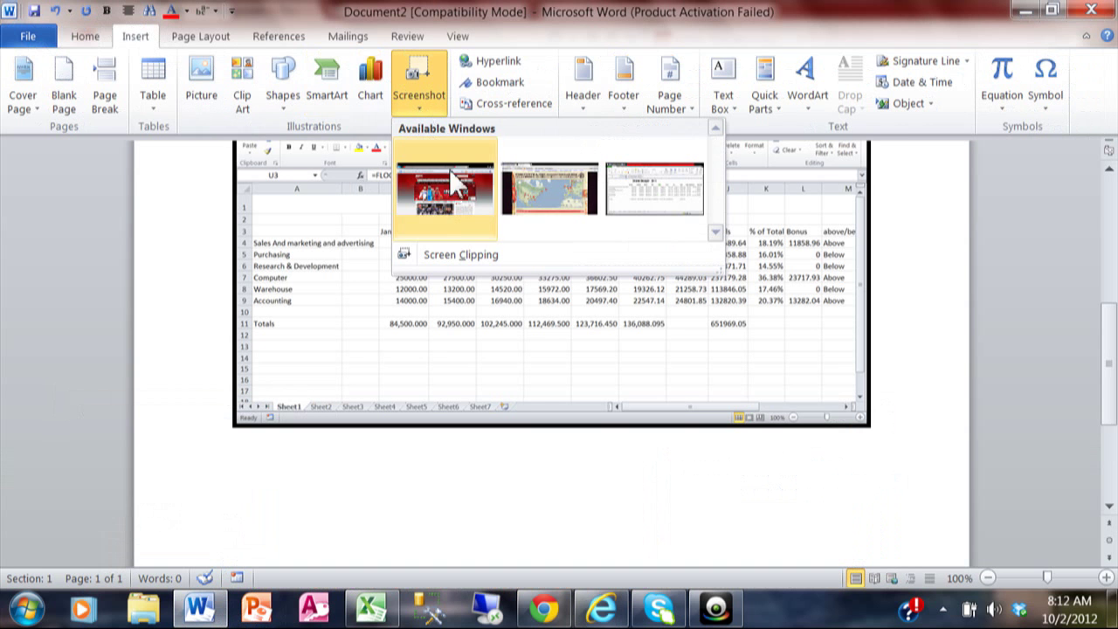
{"action": "left_click", "coordinate": [501, 262]}
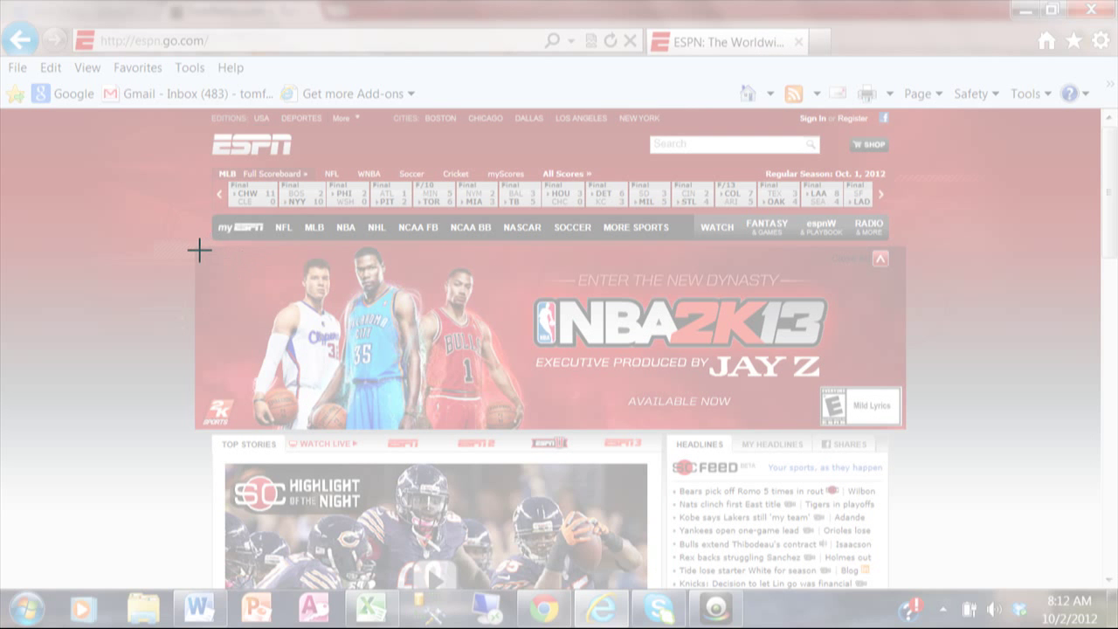
{"action": "left_click_drag", "start_coordinate": [199, 250], "coordinate": [909, 431]}
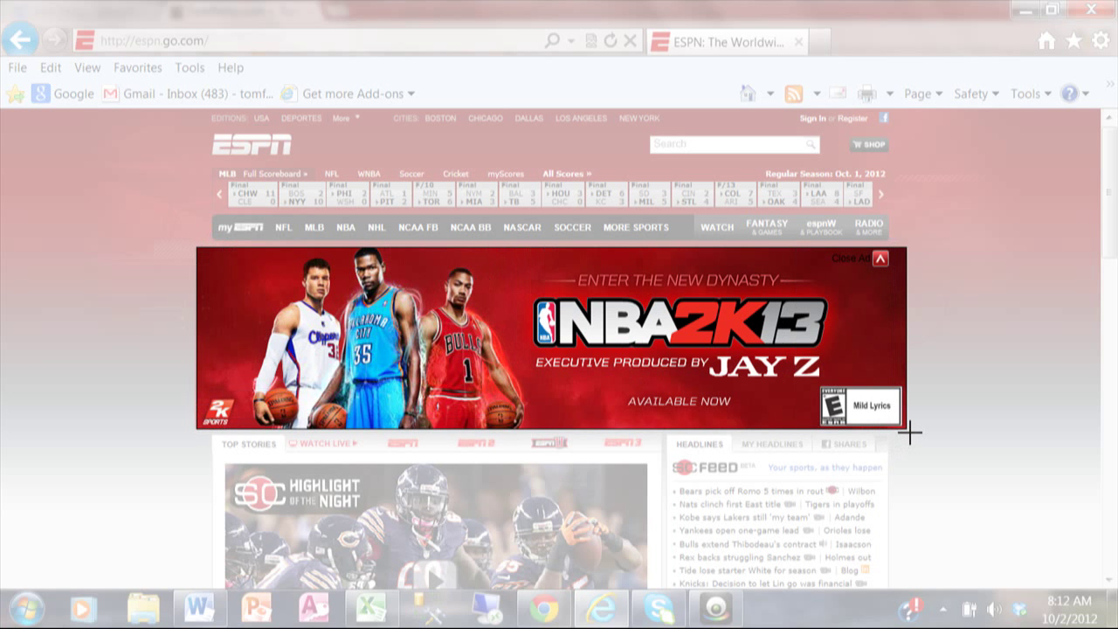
{"action": "left_click_drag", "start_coordinate": [909, 432], "coordinate": [910, 430]}
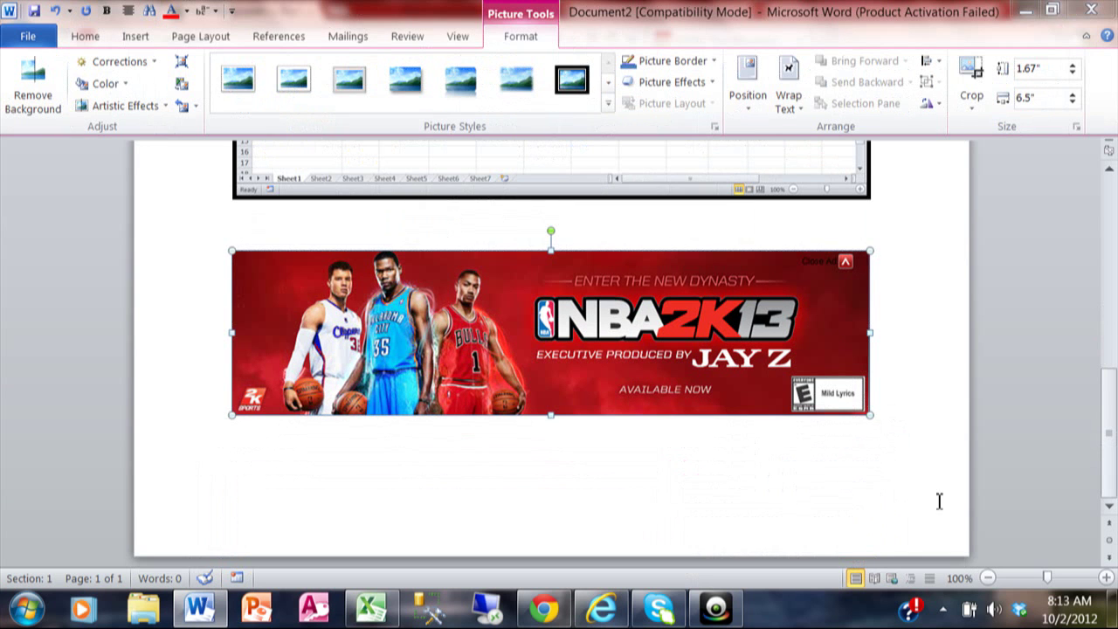
Add a page break after the banner and delete an accidental sliver clipping.
{"action": "left_click", "coordinate": [919, 437]}
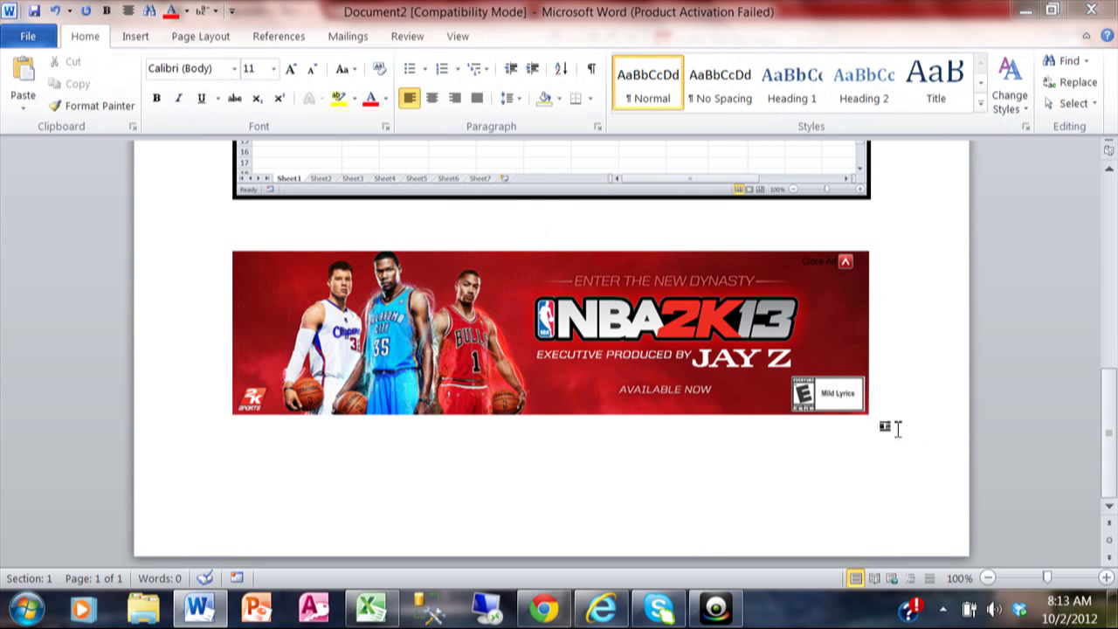
{"action": "key", "text": "ctrl+Return"}
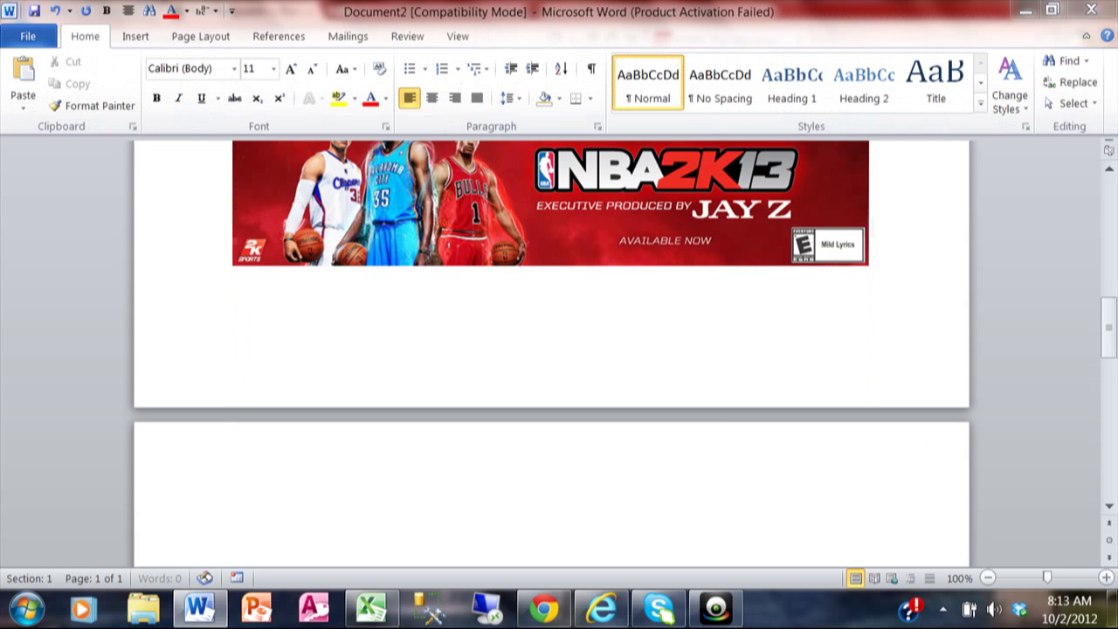
{"action": "left_click", "coordinate": [139, 36]}
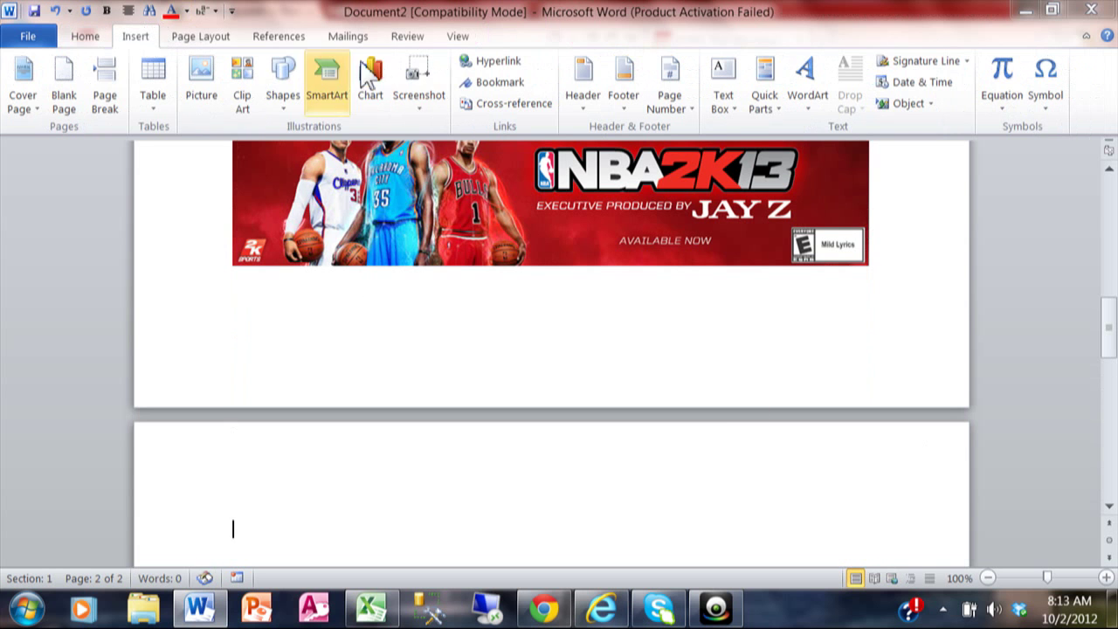
{"action": "left_click", "coordinate": [425, 110]}
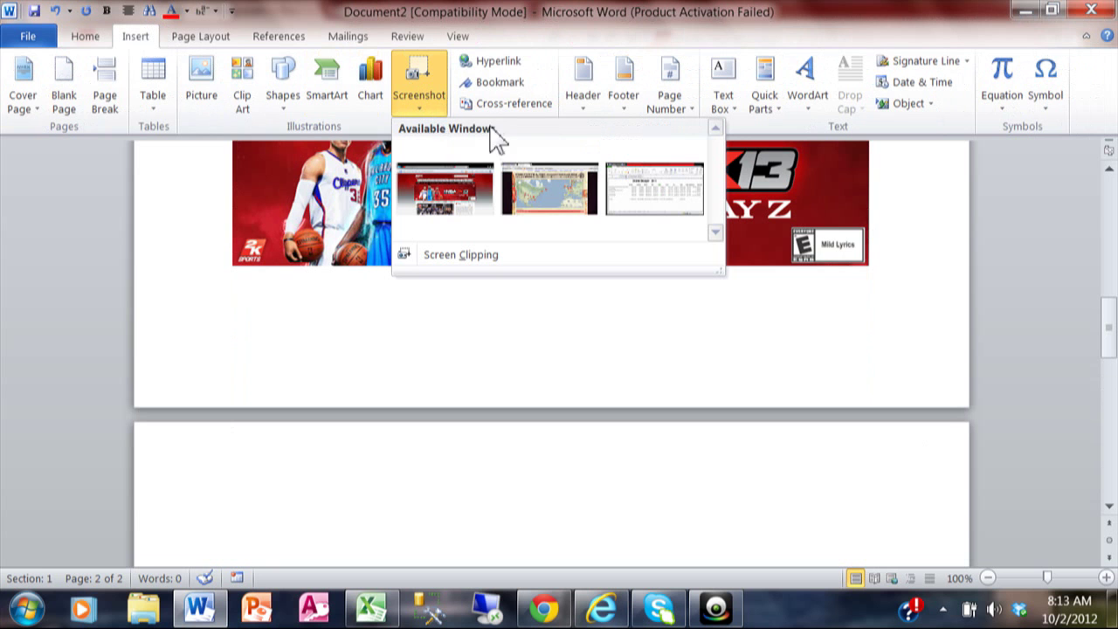
{"action": "left_click", "coordinate": [489, 255]}
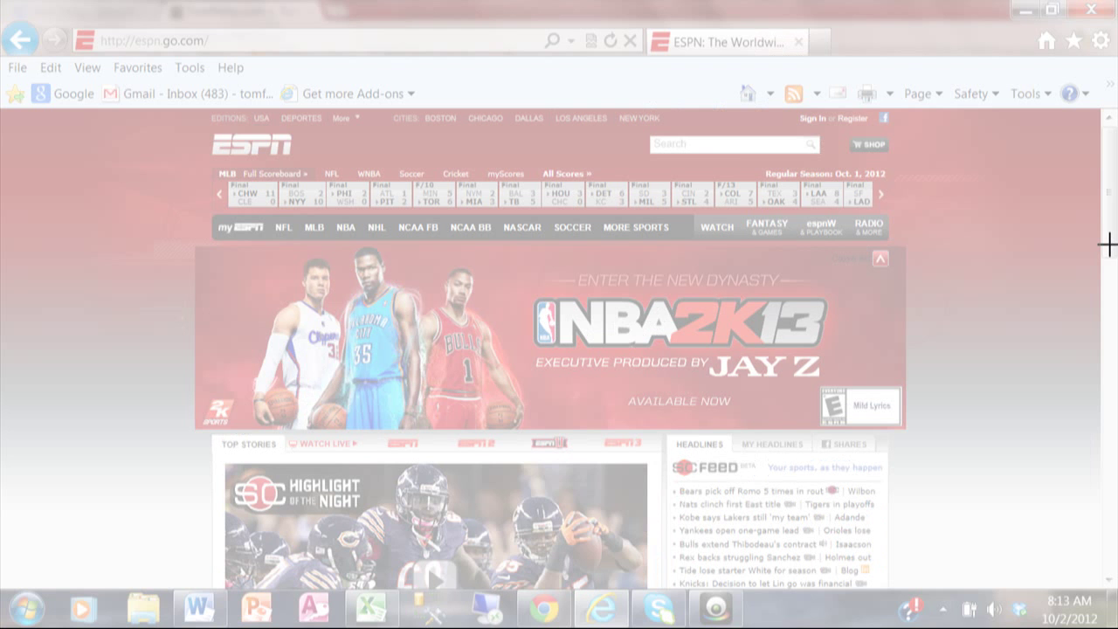
{"action": "left_click_drag", "start_coordinate": [1107, 244], "coordinate": [1117, 307]}
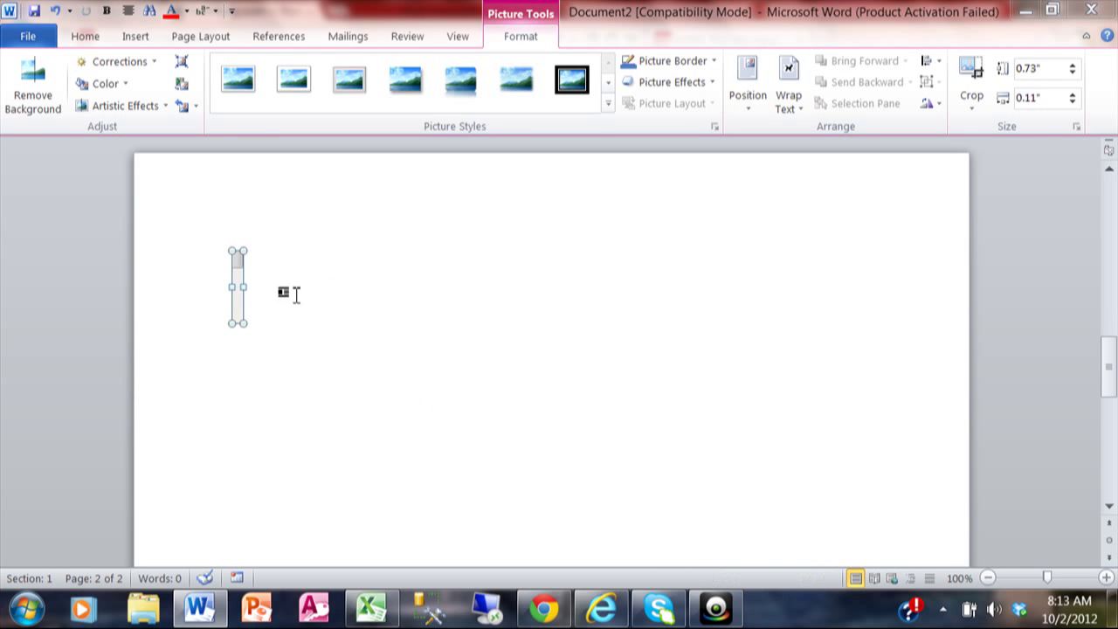
{"action": "key", "text": "Delete"}
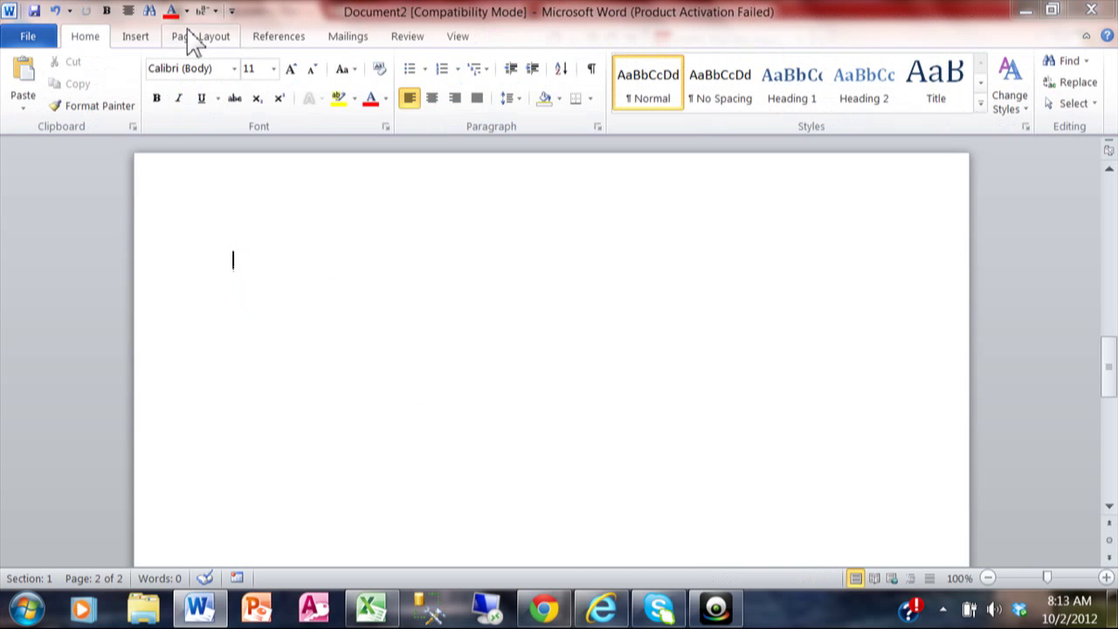
Insert a tight screen clipping of only the NBA 2K13 logo on page two.
{"action": "left_click", "coordinate": [135, 36]}
{"action": "left_click", "coordinate": [417, 105]}
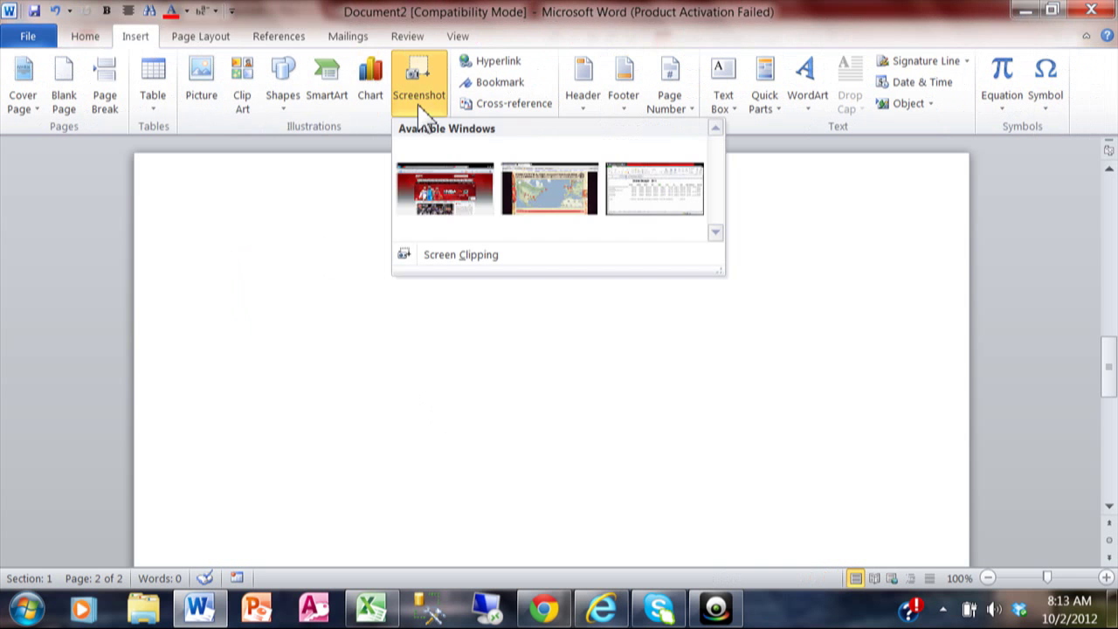
{"action": "left_click", "coordinate": [452, 257]}
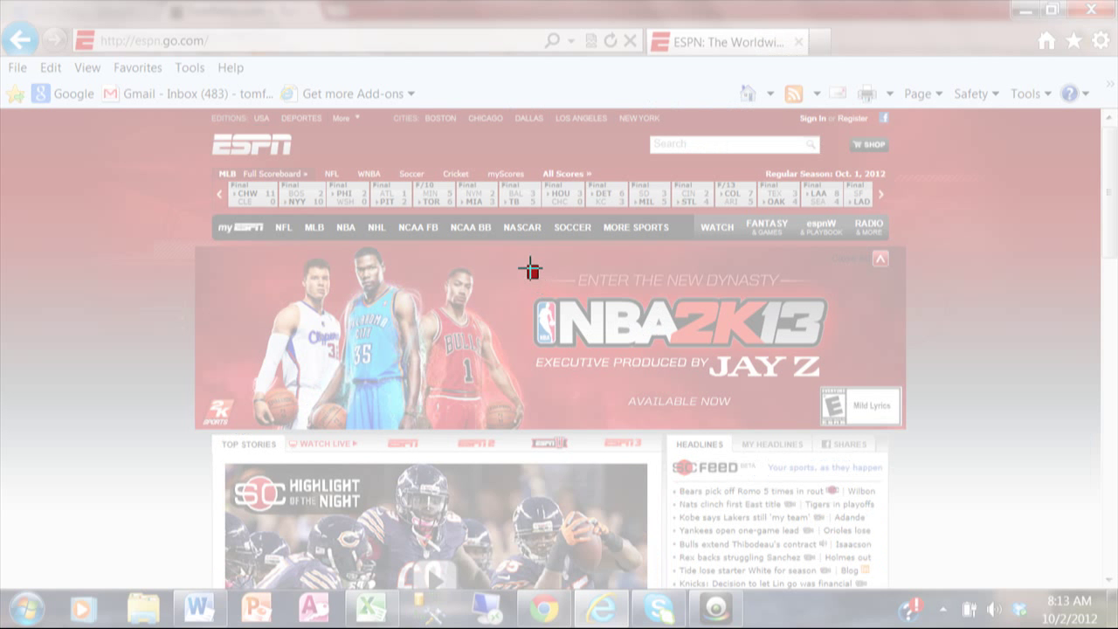
{"action": "mouse_move", "coordinate": [538, 279]}
{"action": "left_mouse_down"}
{"action": "mouse_move", "coordinate": [870, 400]}
{"action": "mouse_move", "coordinate": [844, 357]}
{"action": "mouse_move", "coordinate": [830, 358]}
{"action": "left_mouse_up"}
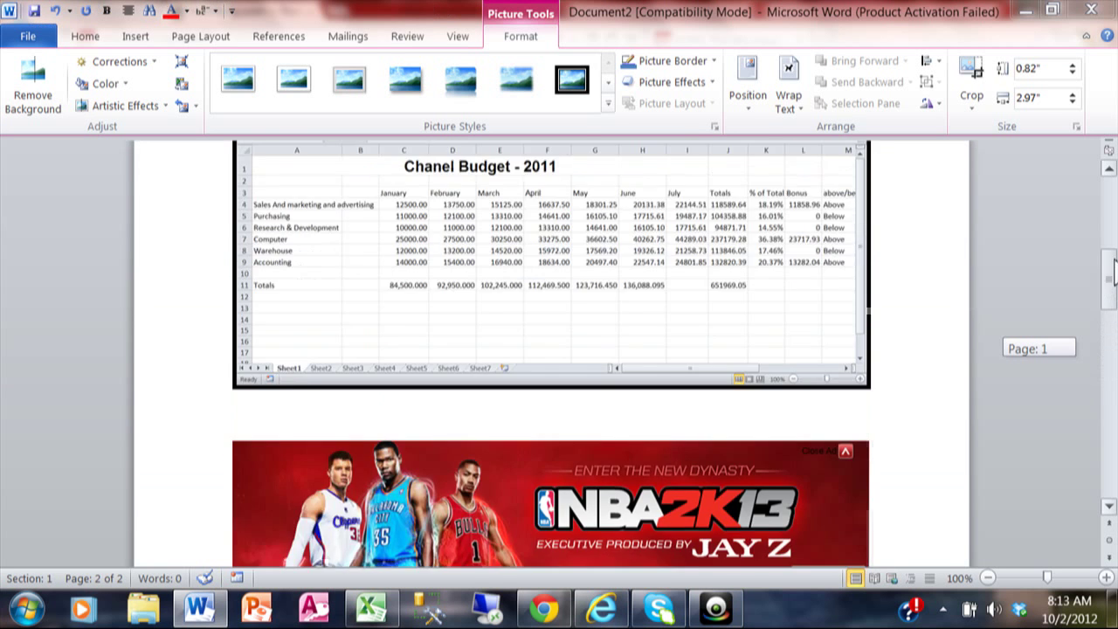
{"action": "left_click_drag", "start_coordinate": [1114, 358], "coordinate": [1112, 174]}
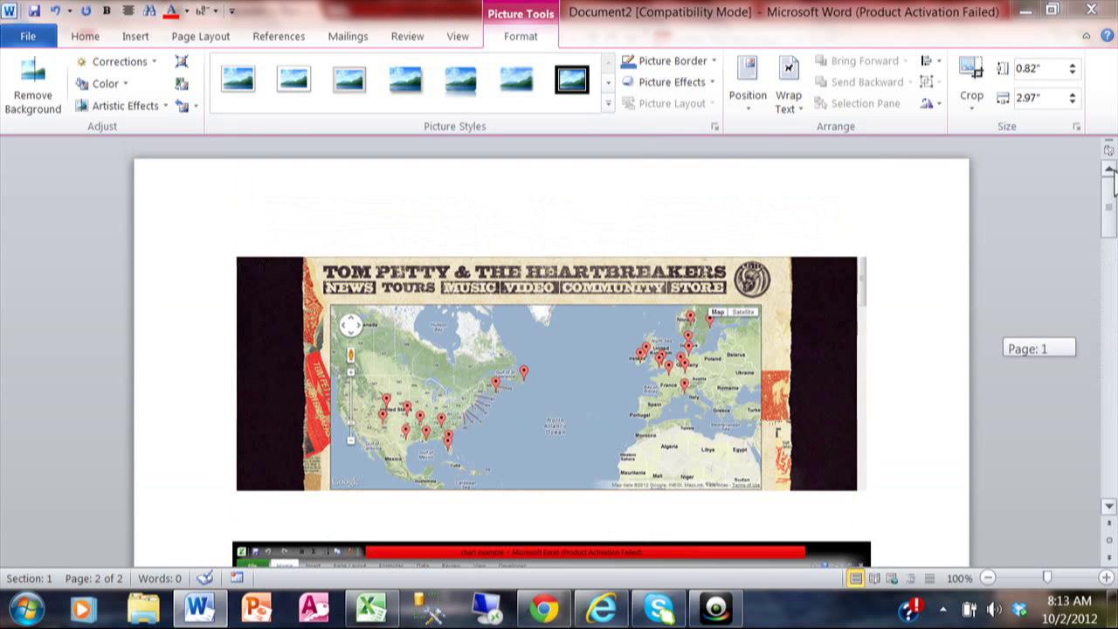
{"action": "left_click", "coordinate": [135, 36]}
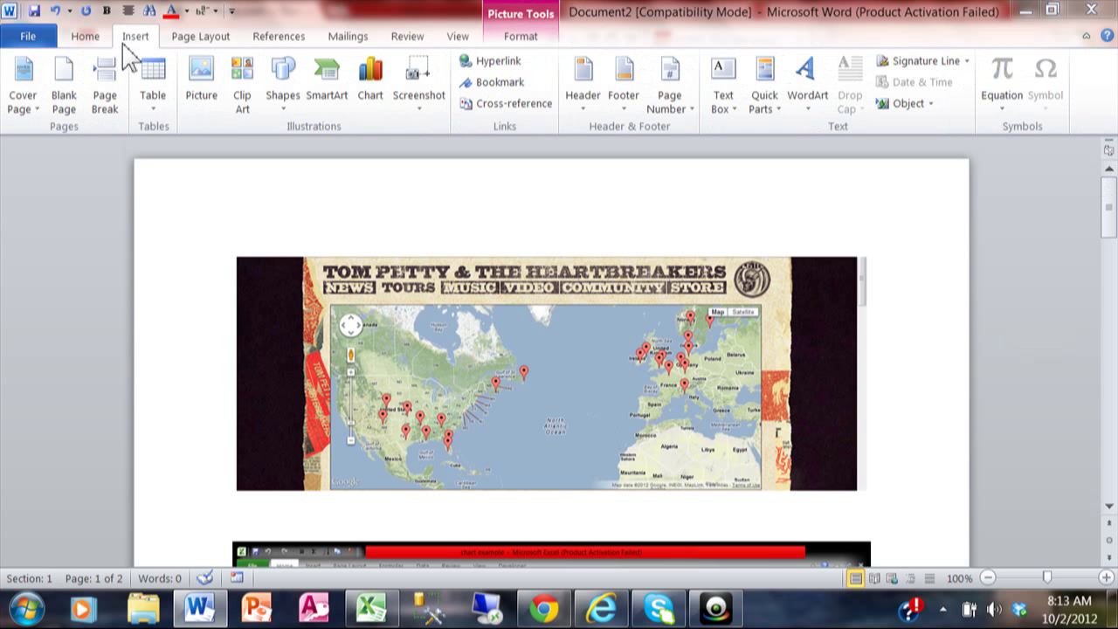
{"action": "left_click", "coordinate": [425, 111]}
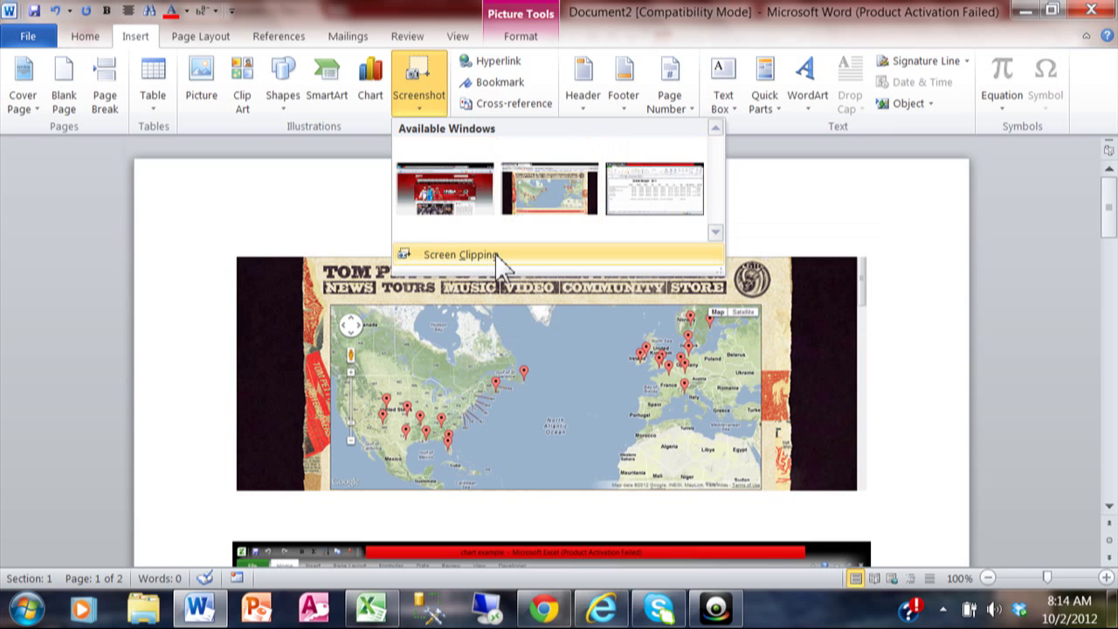
{"action": "left_click", "coordinate": [892, 235]}
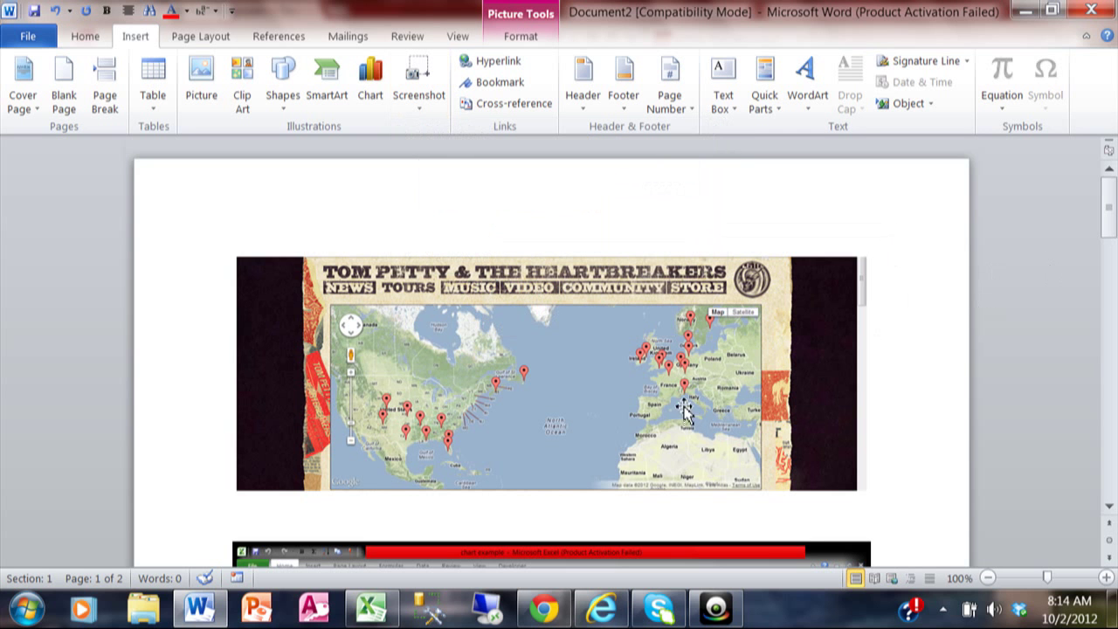